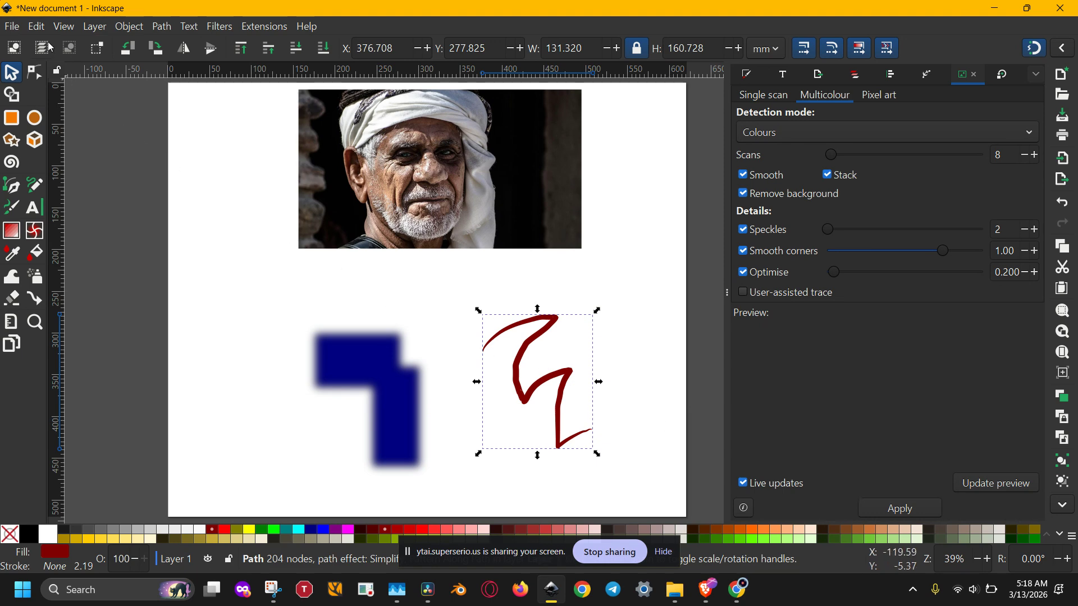
In the rendering preferences, set the number of threads to 8 and the rendering cache size to 4096 MiB.
left_click(37, 27)
left_click(71, 457)
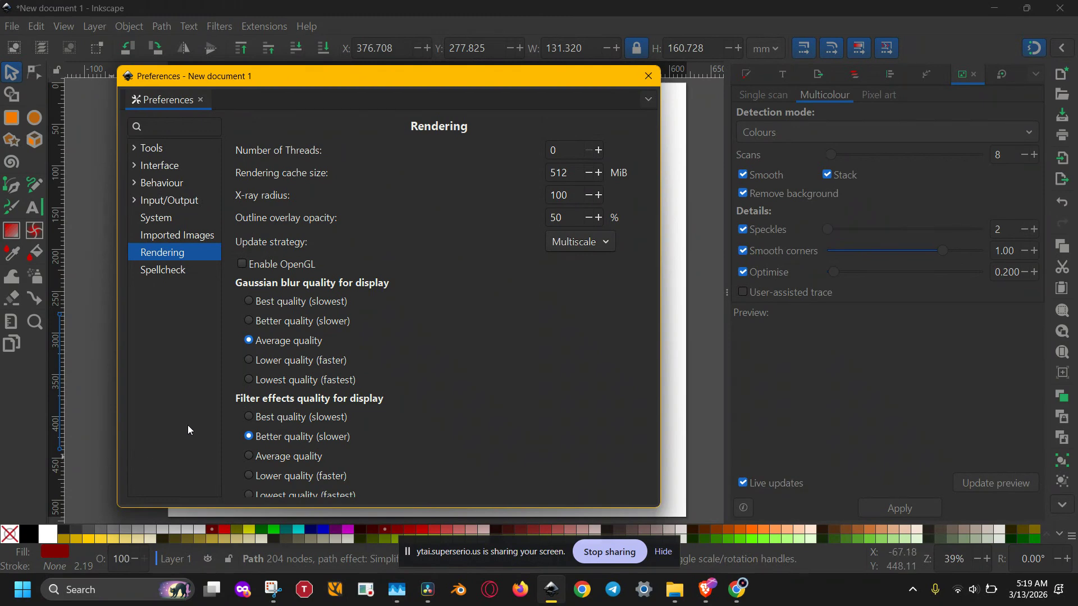
left_click(200, 200)
left_click(196, 254)
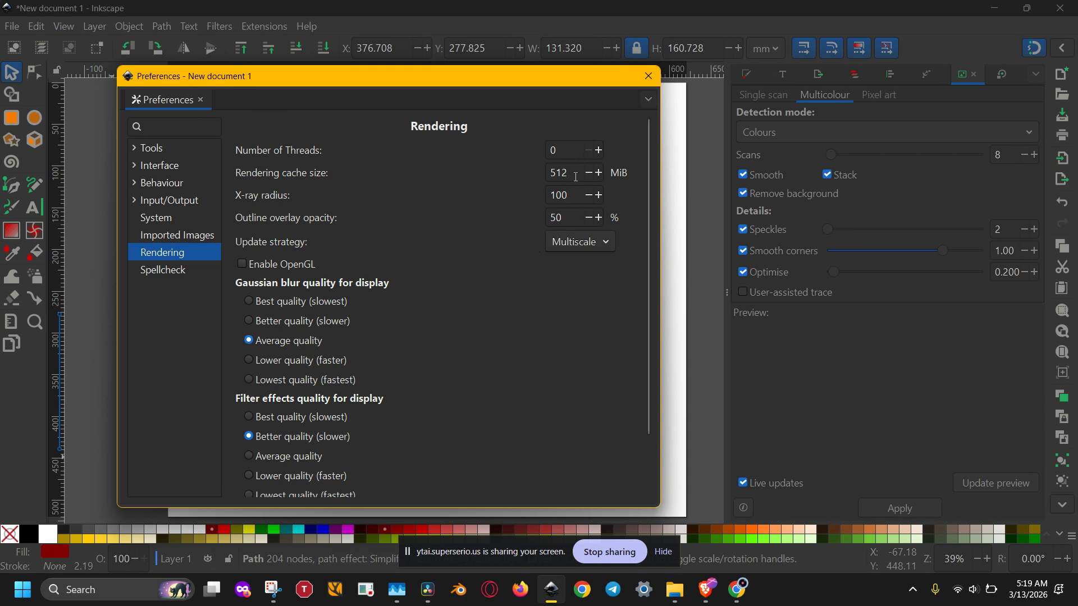
double_click(557, 149)
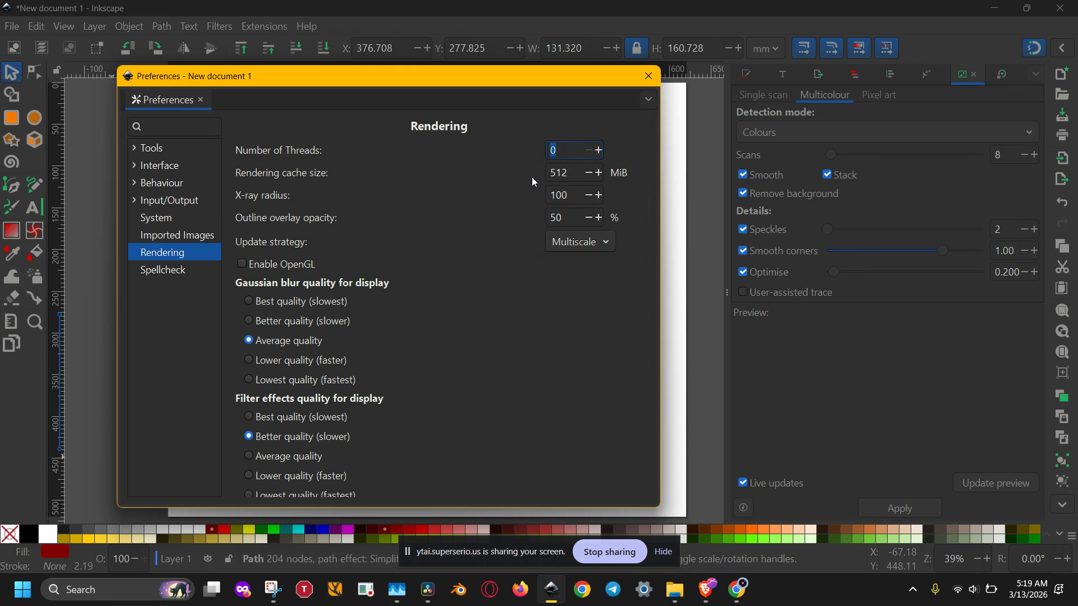
type("8")
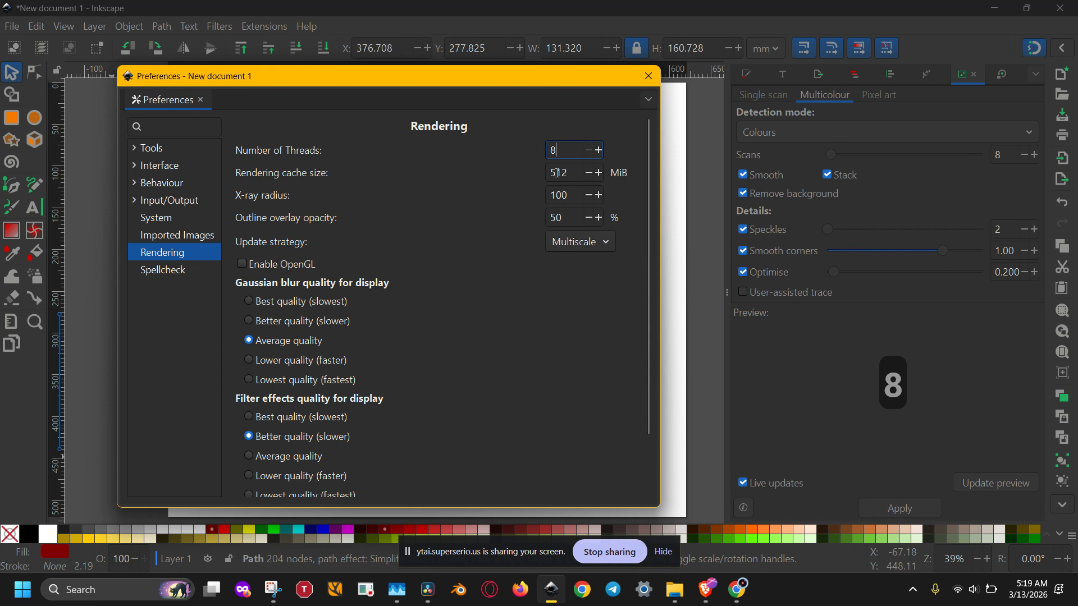
left_click(557, 173)
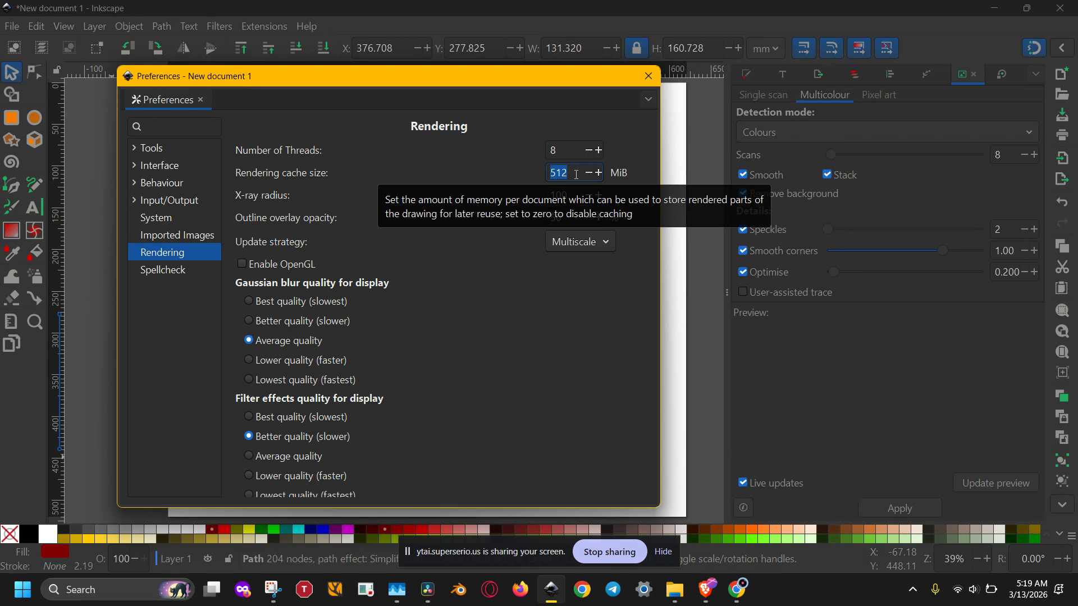
type("4096")
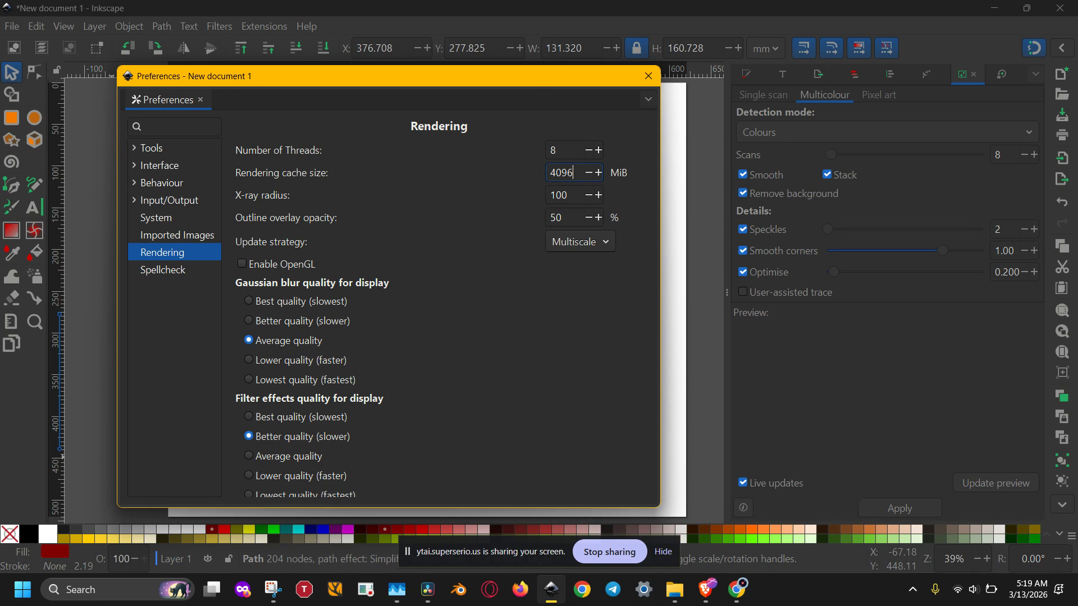
left_click(648, 76)
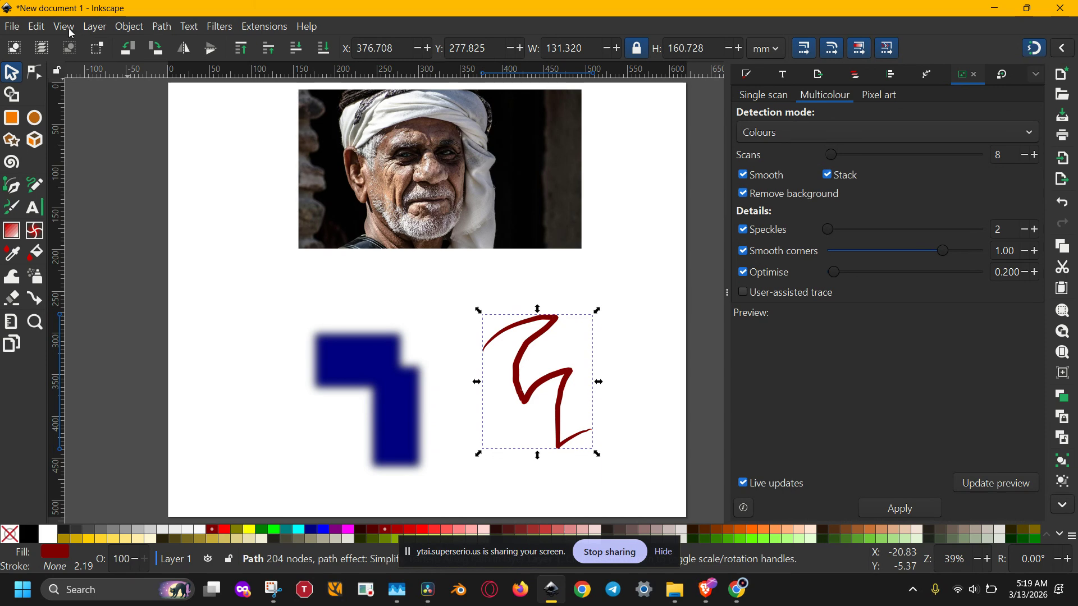
Switch the canvas display mode to No Filters.
left_click(347, 352)
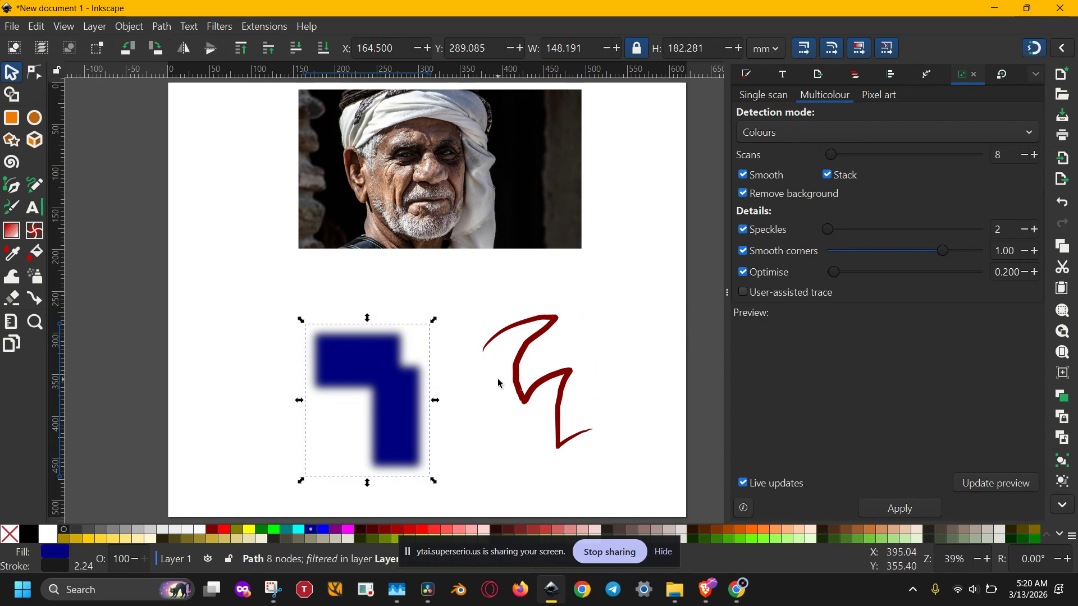
left_click(530, 395)
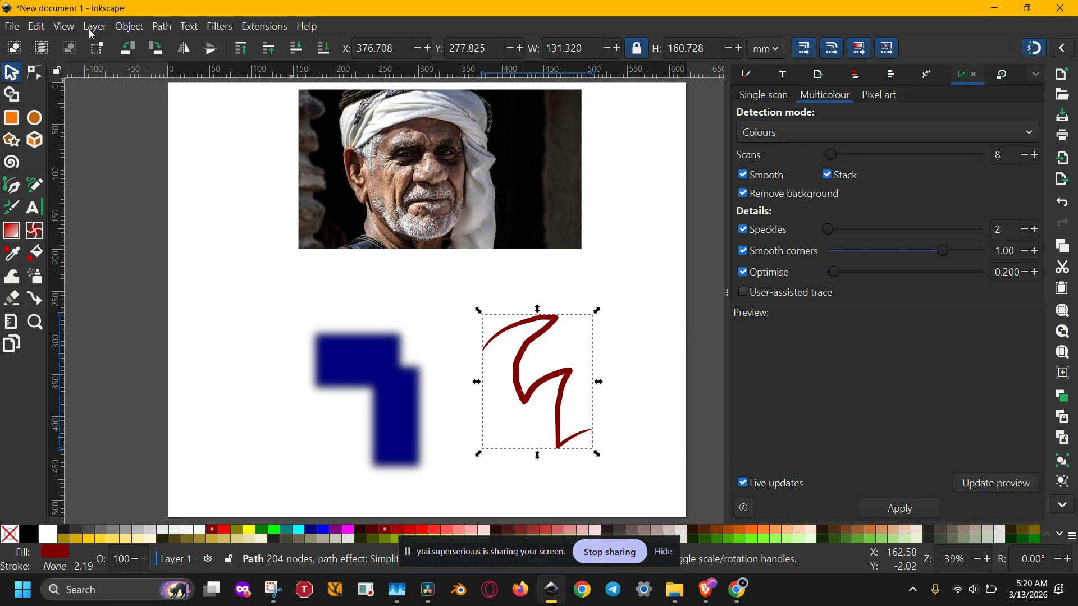
left_click(66, 29)
mouse_move(106, 80)
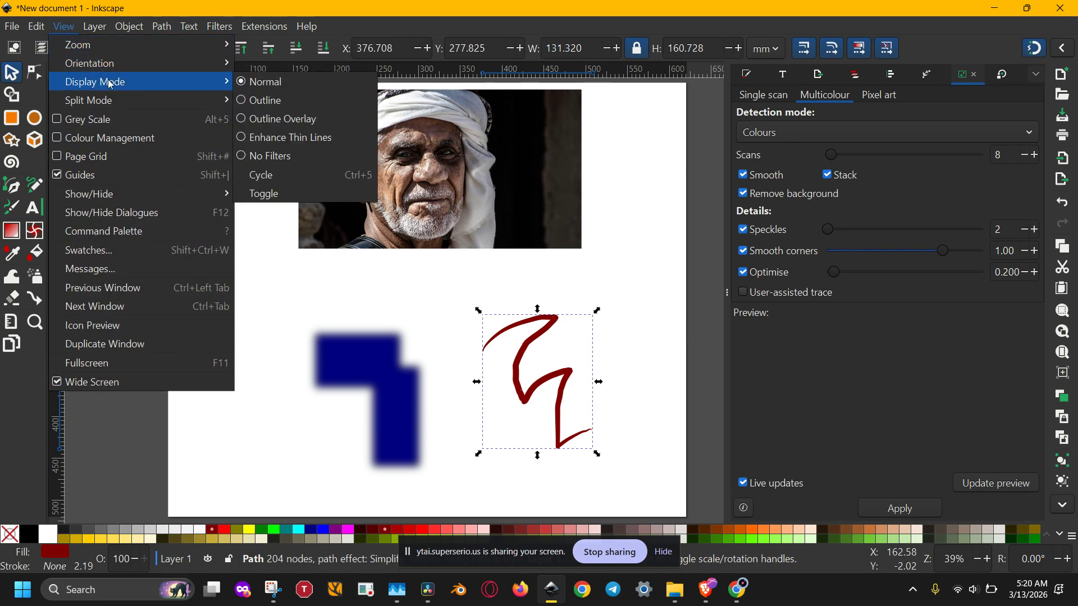
left_click(269, 160)
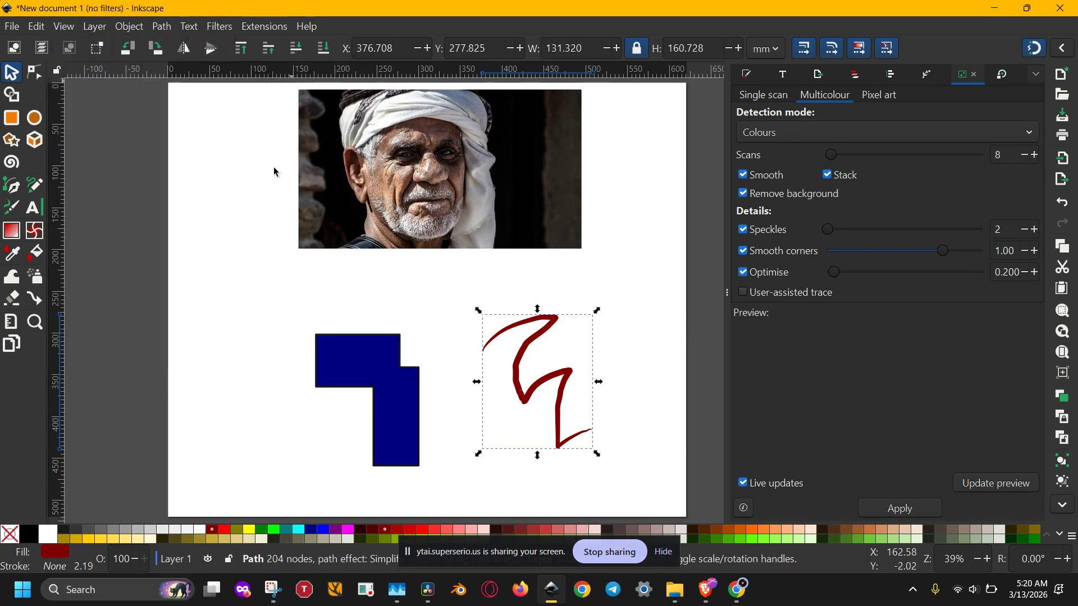
Remove the stroke from the dark blue shape.
left_click(391, 413)
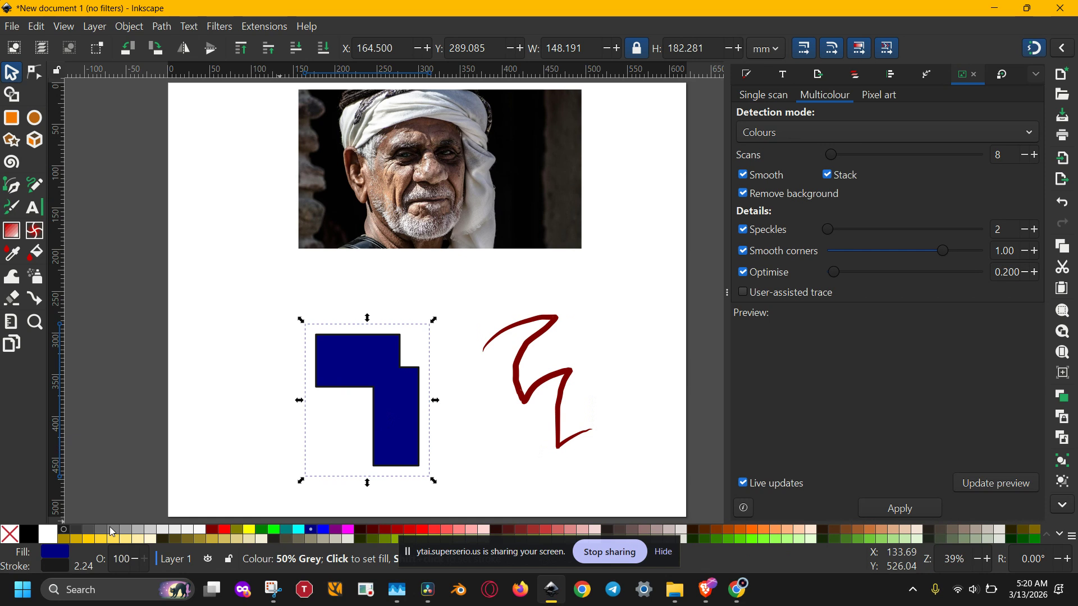
left_click(17, 538, "shift")
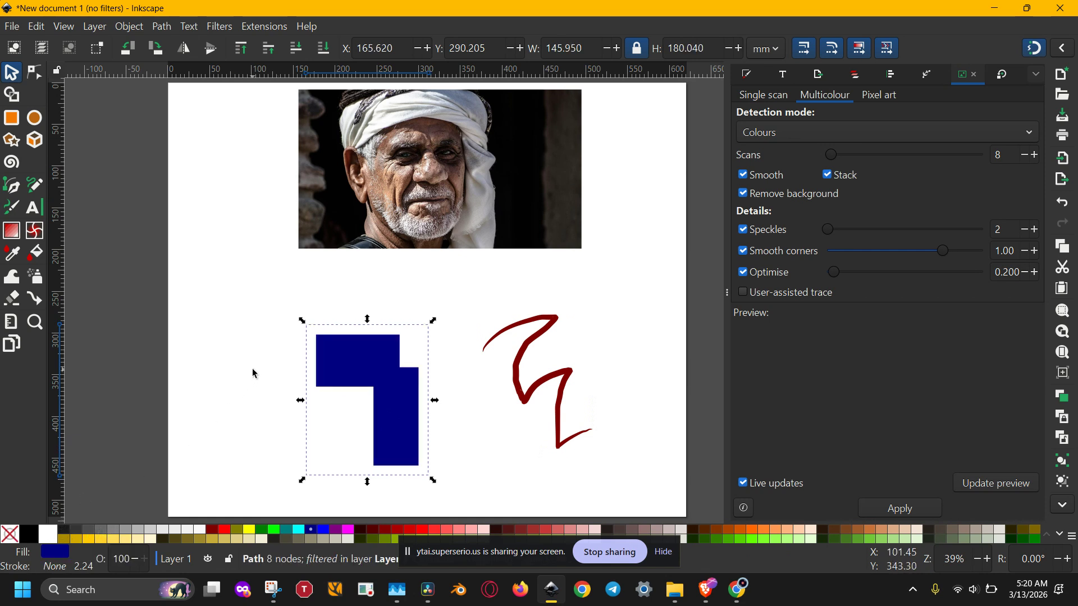
left_click(425, 230)
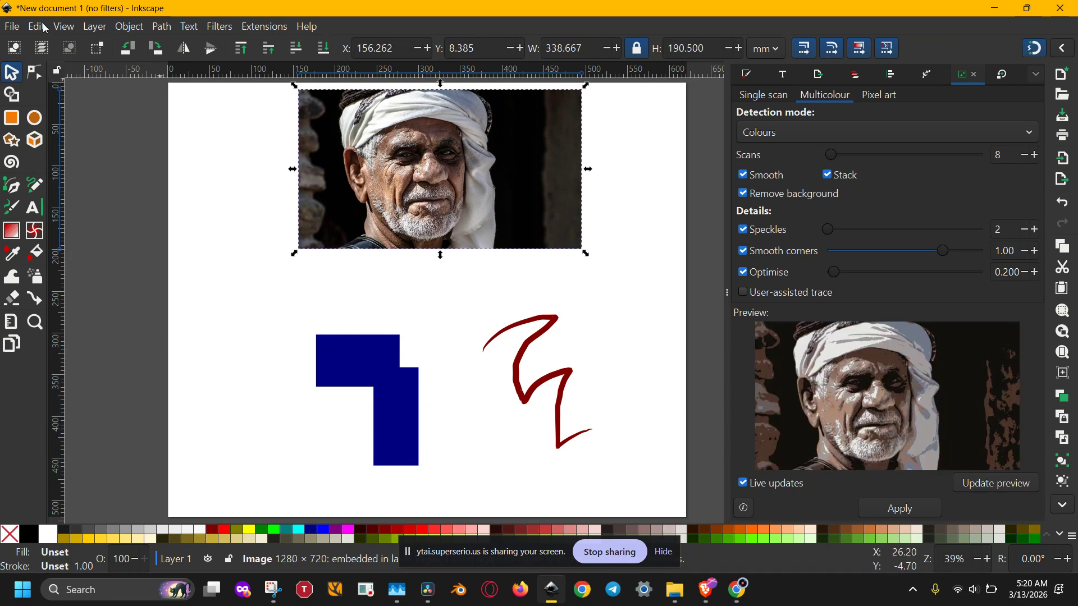
Switch the canvas display mode to Outline and deselect everything.
left_click(62, 29)
mouse_move(103, 85)
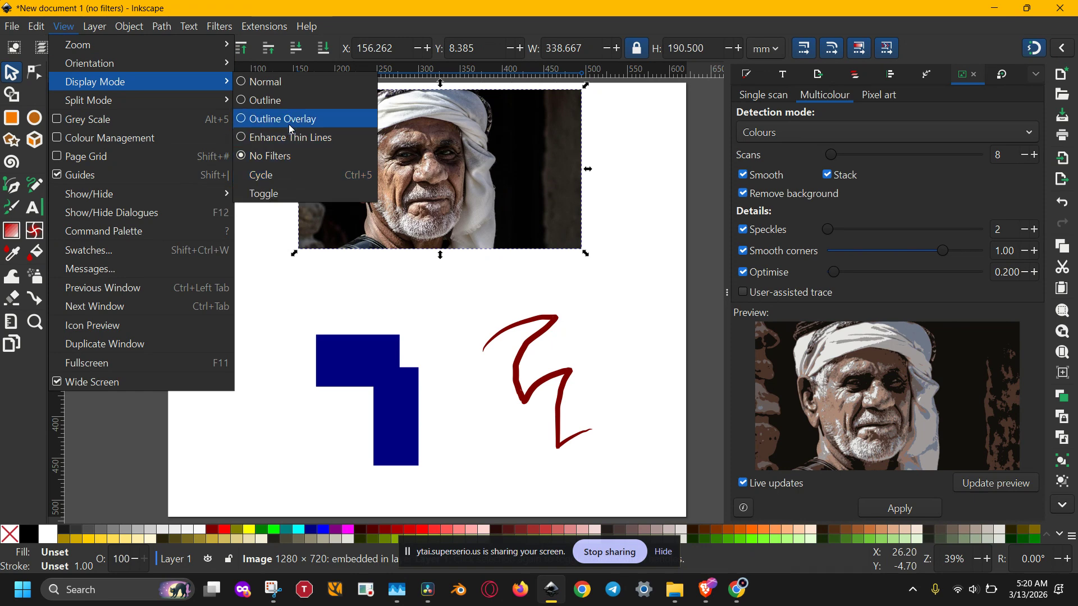
left_click(298, 102)
left_click(360, 284)
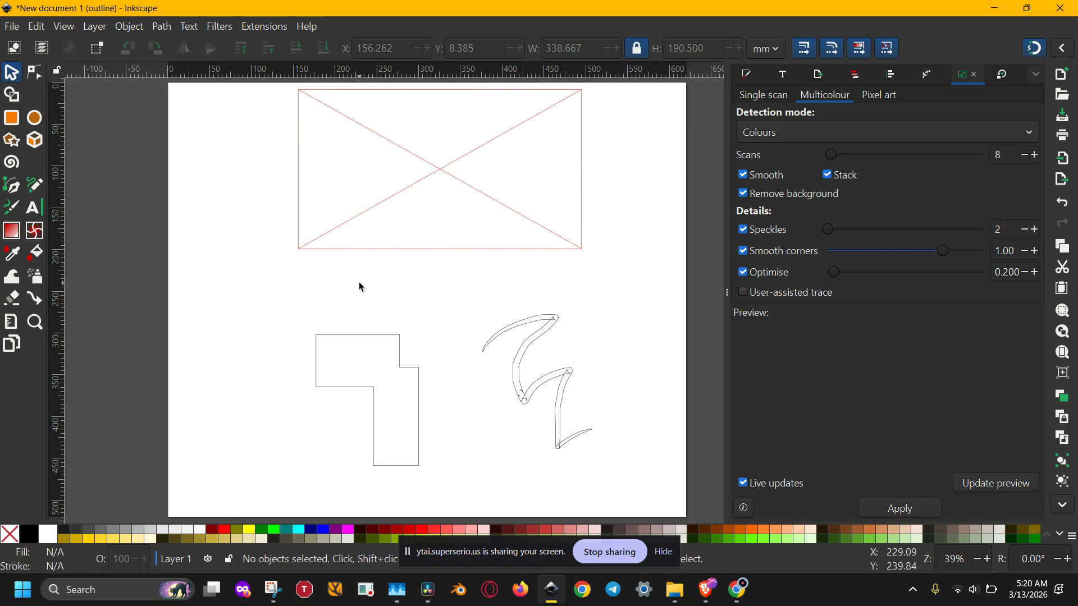
Undo the last two edits, including the latest move of the dark red path.
key("ctrl")
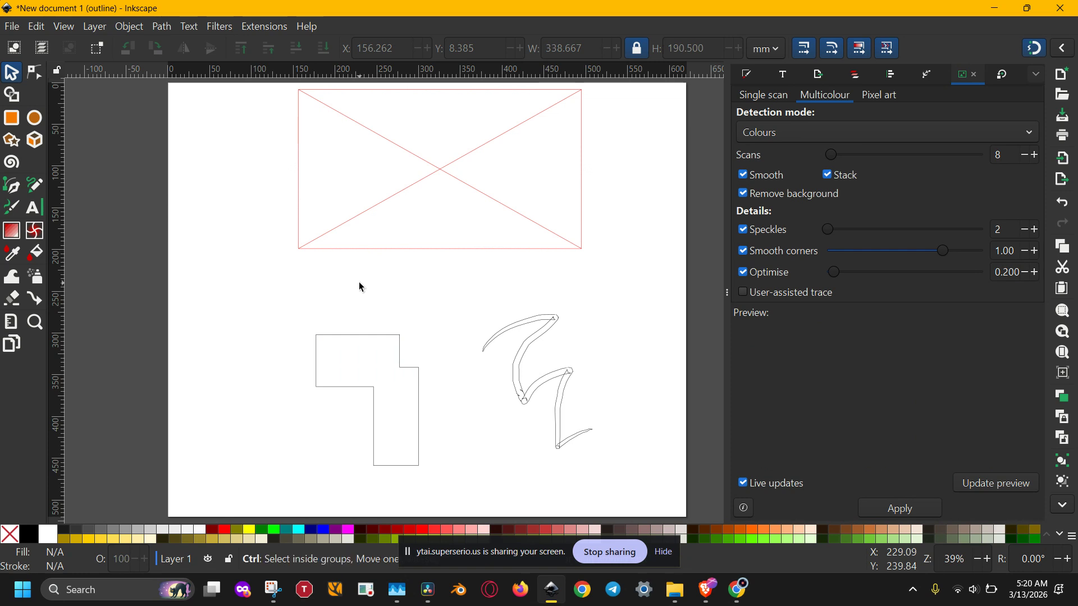
key("ctrl+z")
key("ctrl+z")
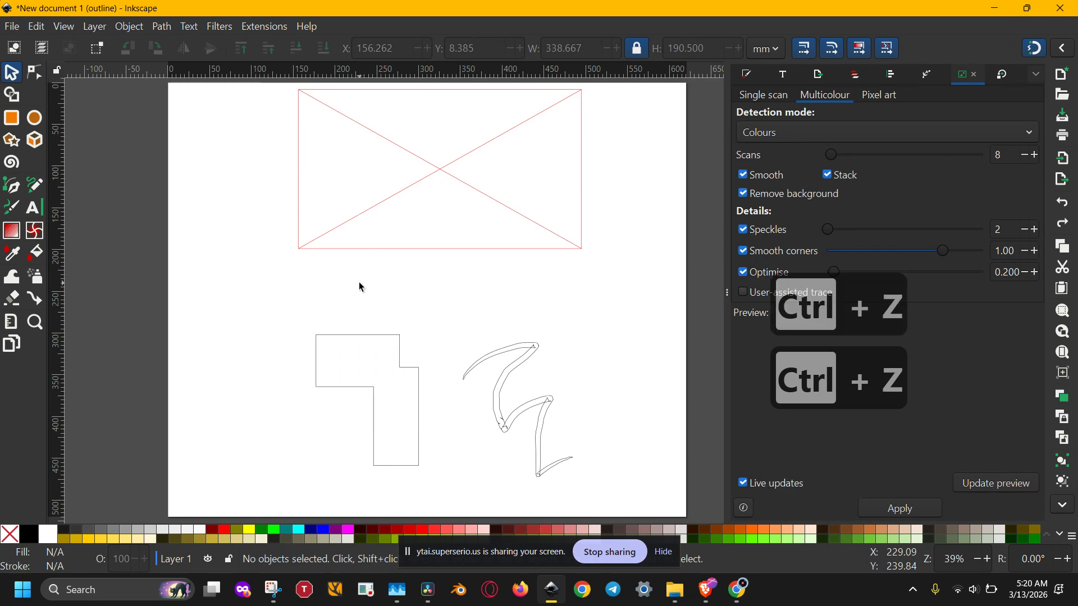
Show the nodes of the dark red path and simplify it repeatedly to reduce them to a minimum.
left_click(520, 365)
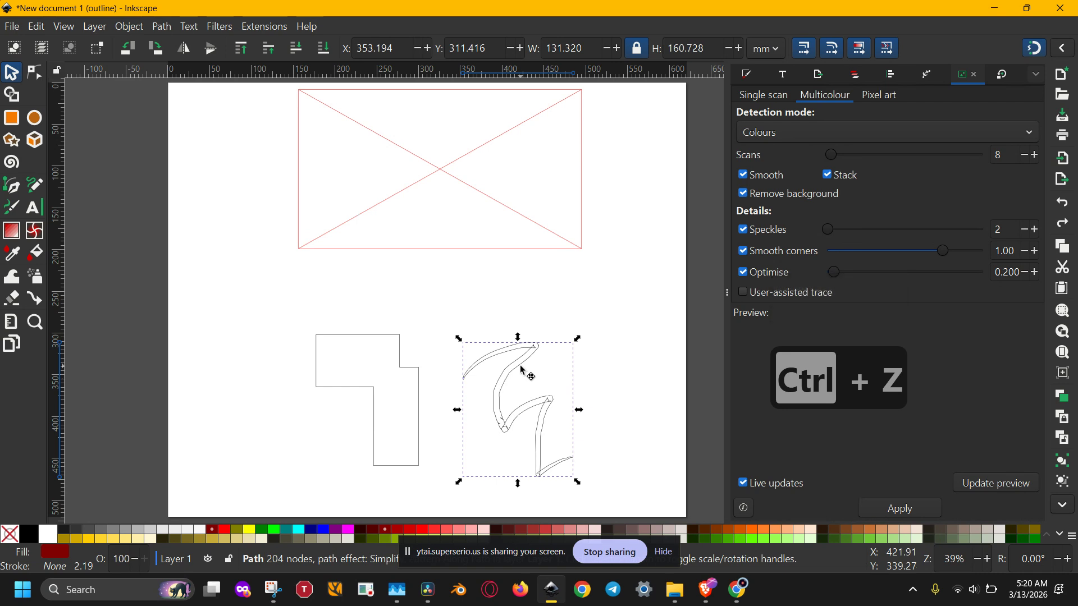
key("n")
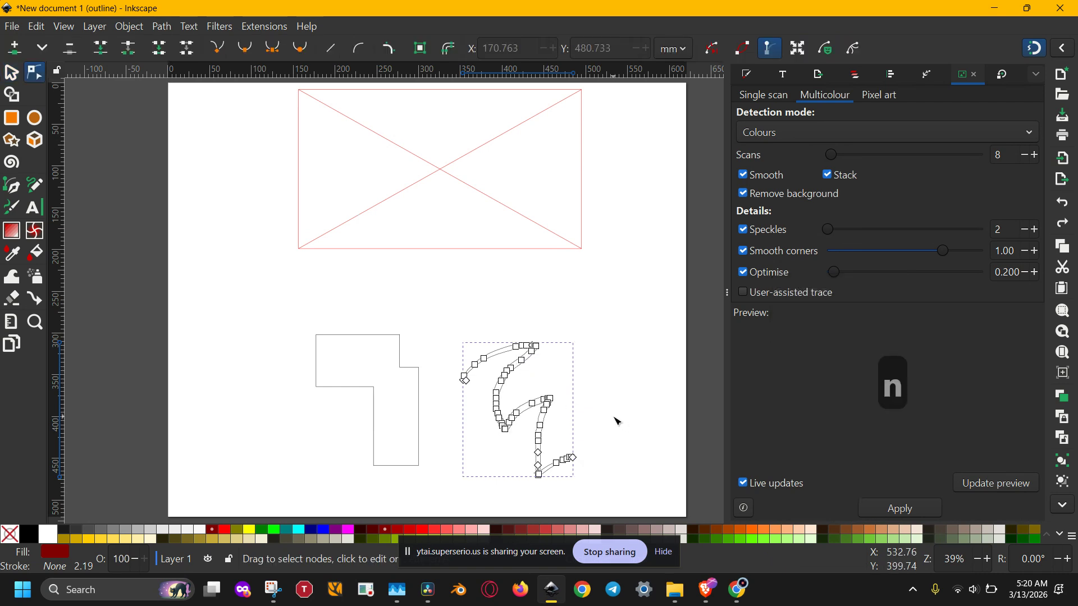
key("ctrl+l")
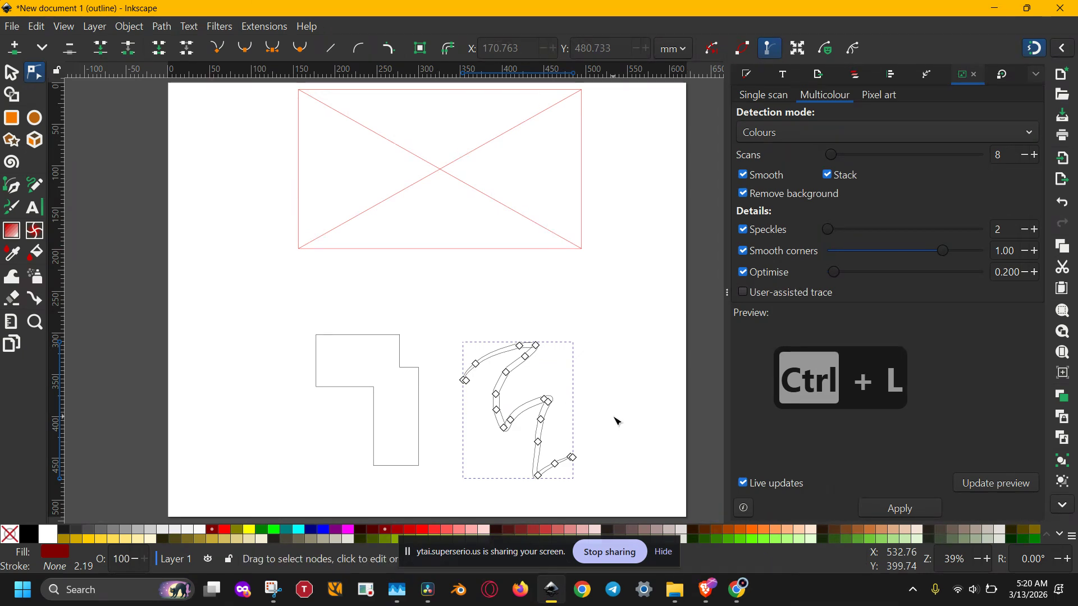
key("ctrl+l")
key("ctrl+l")
key("ctrl+l")
key("ctrl+l")
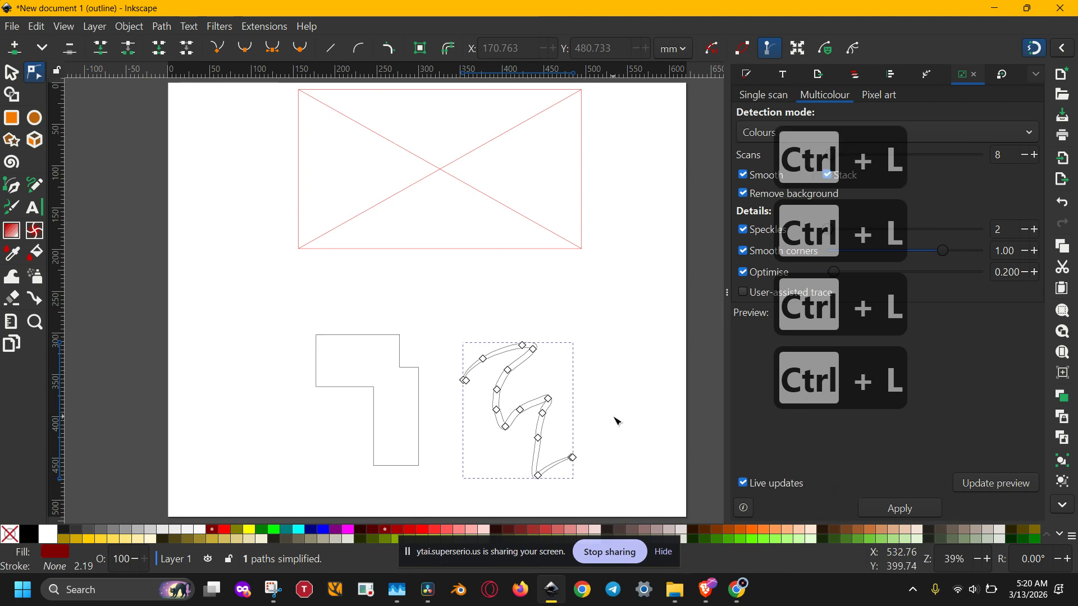
key("ctrl+l")
key("ctrl+l")
key("ctrl+l")
key("ctrl+l")
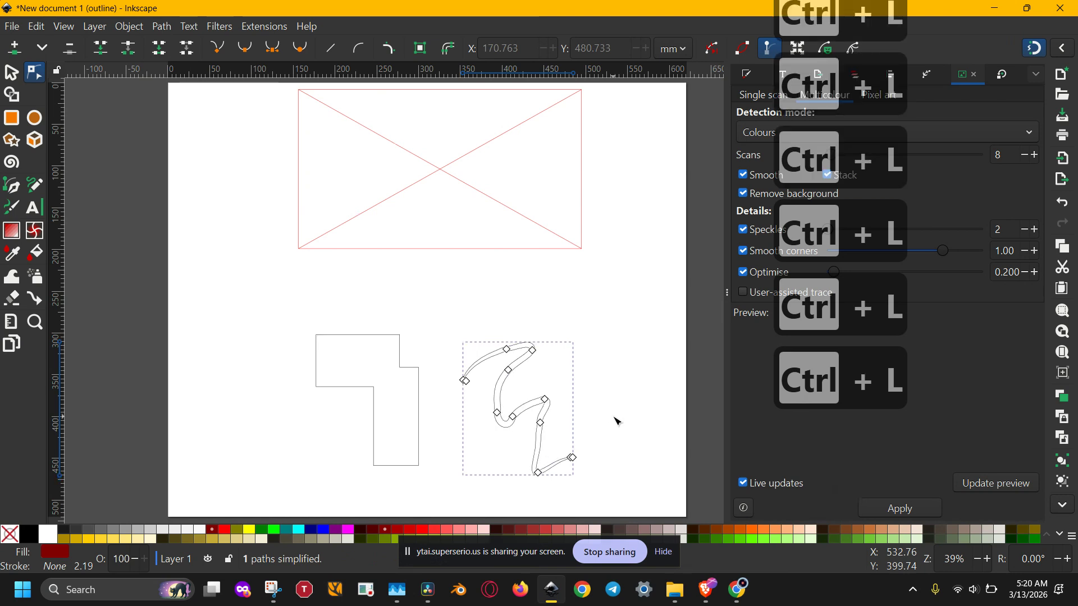
key("ctrl+l")
key("ctrl+l")
key("ctrl+l")
key("ctrl+l")
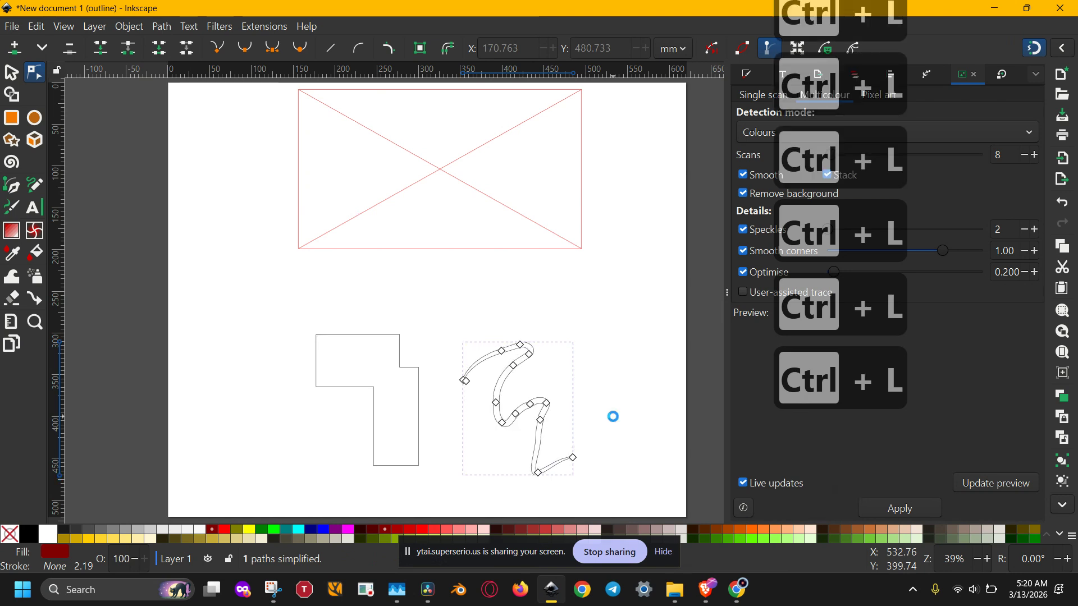
key("ctrl+l")
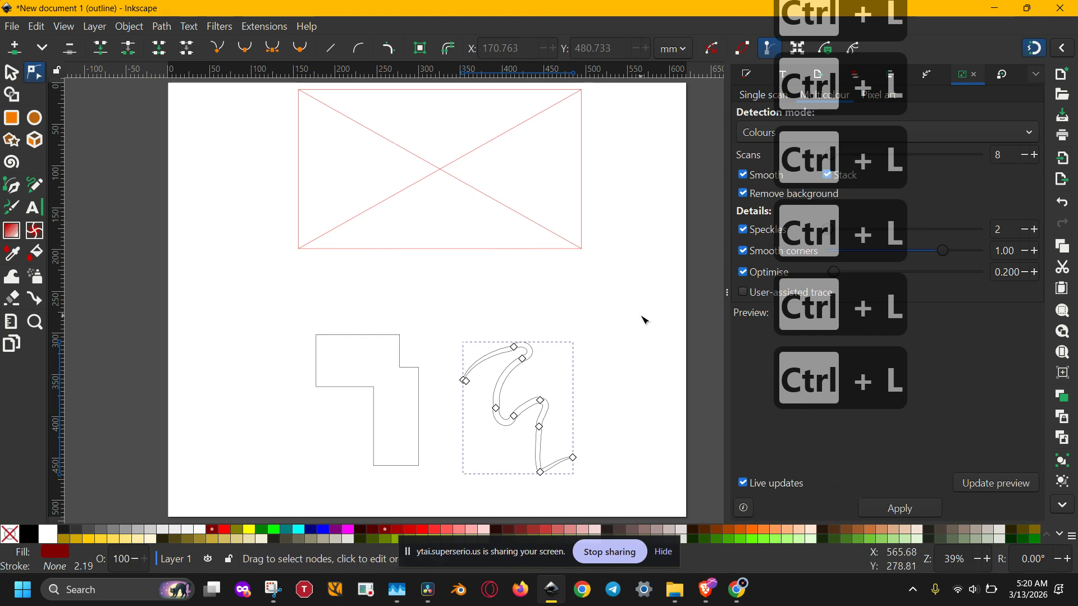
Return the canvas display mode to Normal.
left_click(59, 28)
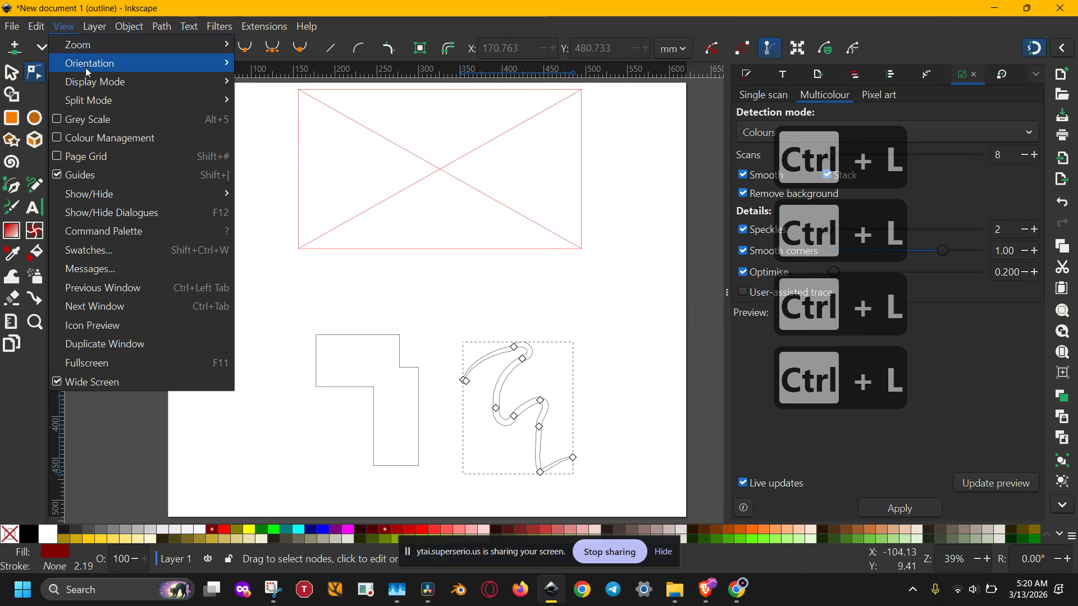
mouse_move(133, 85)
left_click(258, 82)
Trace the portrait photo with the Multicolour mode, using Colours detection and 8 scans.
left_click(446, 172)
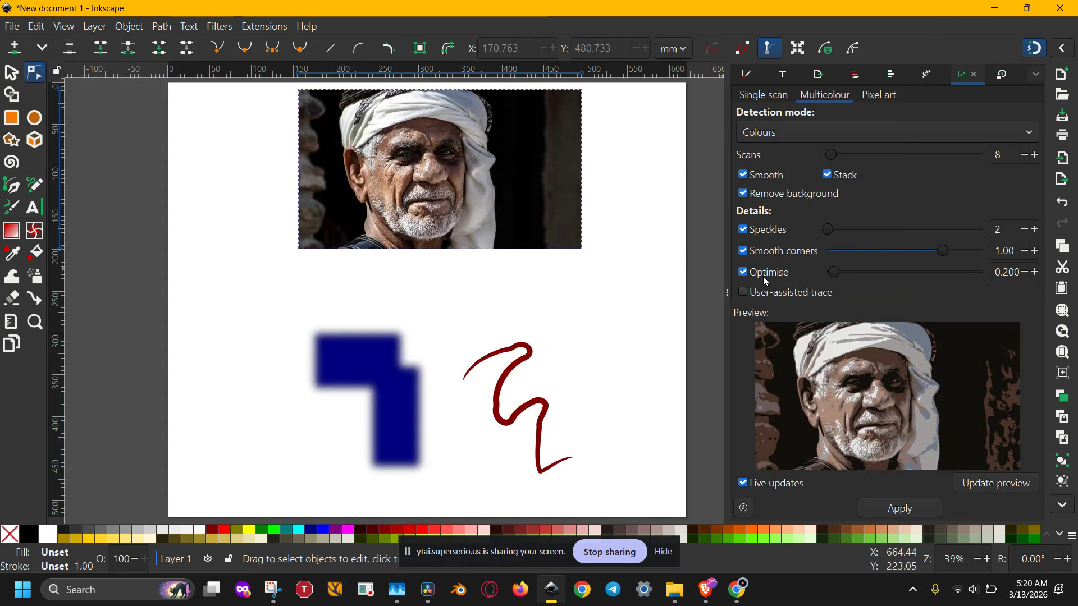
left_click(128, 28)
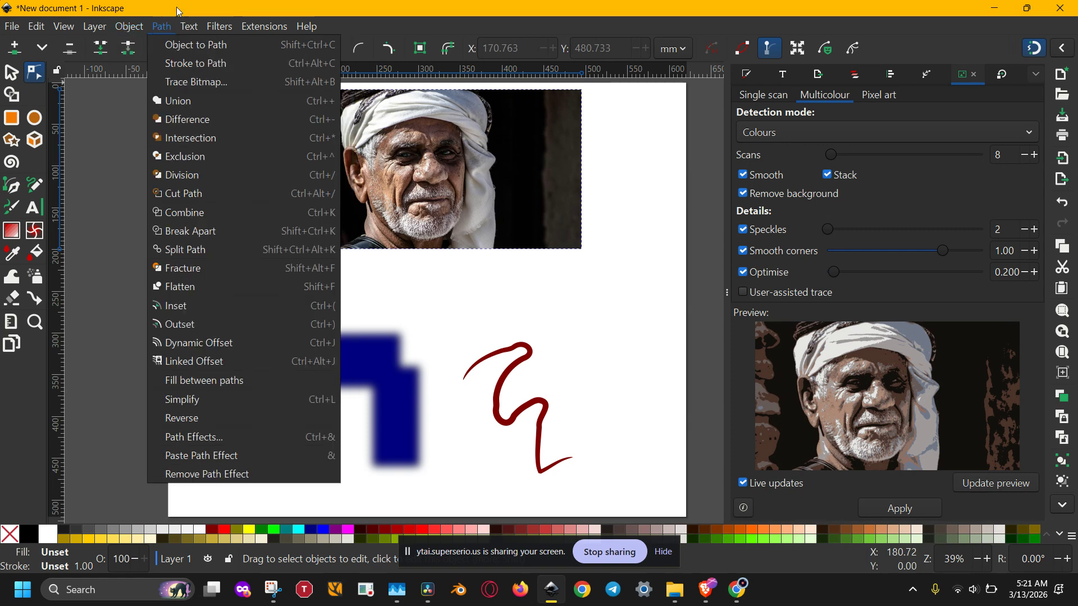
left_click(497, 151)
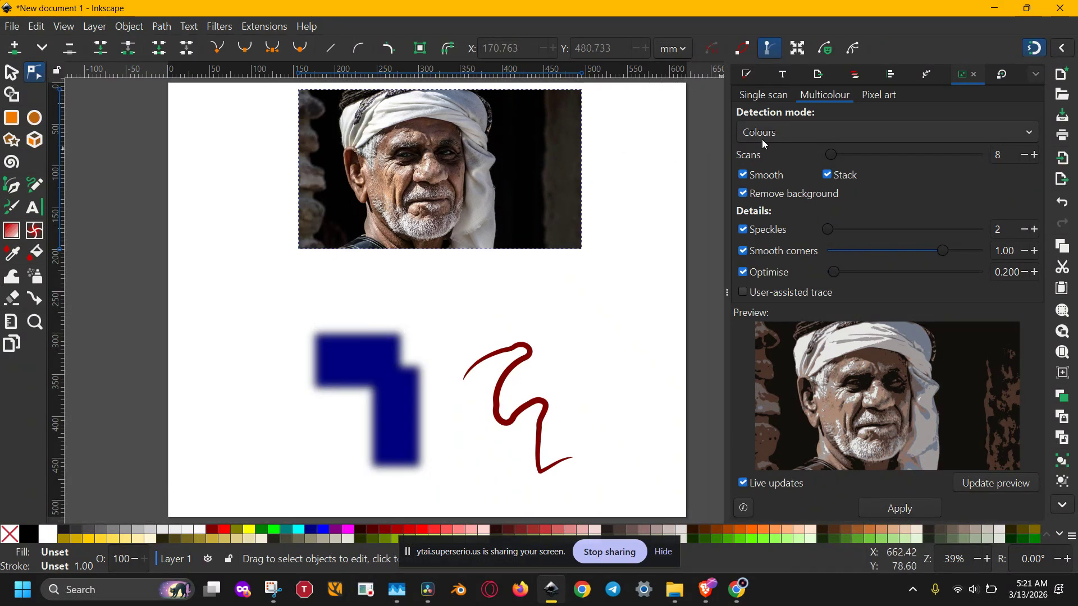
left_click(906, 507)
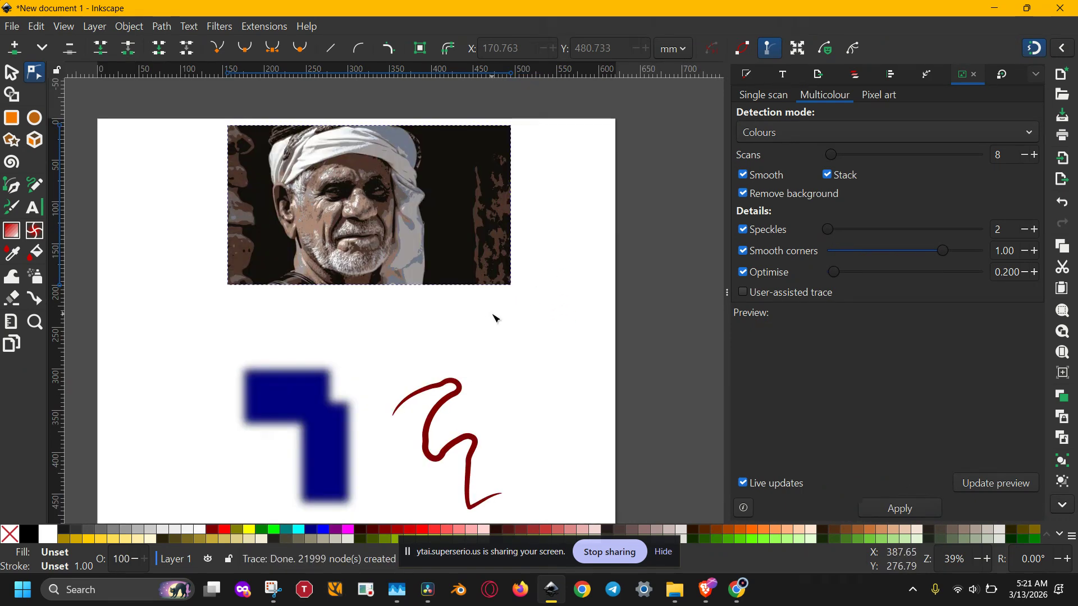
Move the traced portrait aside and delete the original bitmap photo beneath it.
left_click_drag(312, 201, 428, 232)
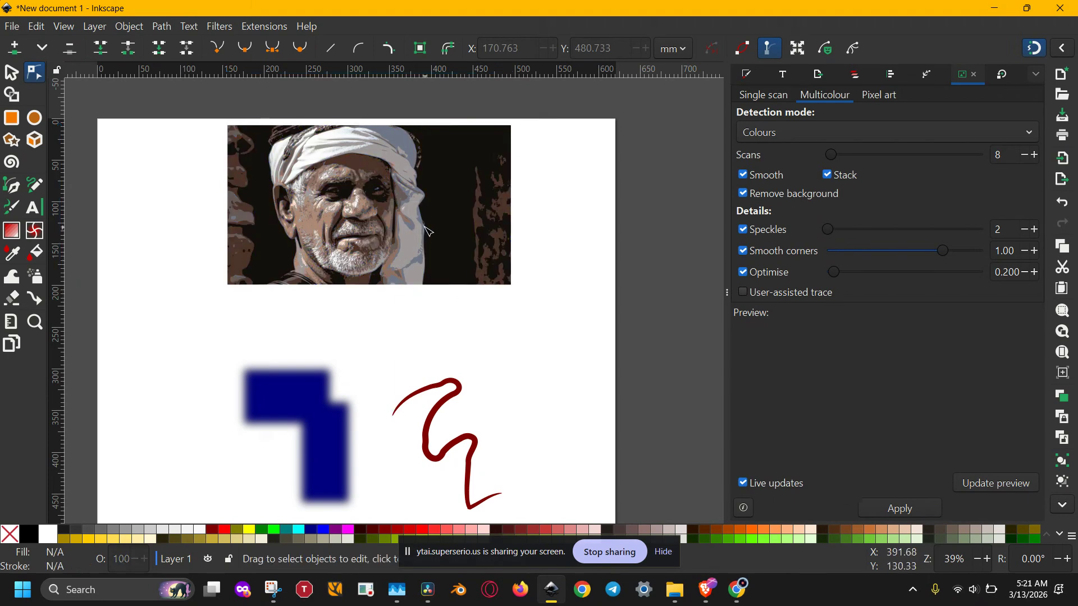
key("s")
left_click_drag(314, 194, 610, 224)
left_click(431, 223)
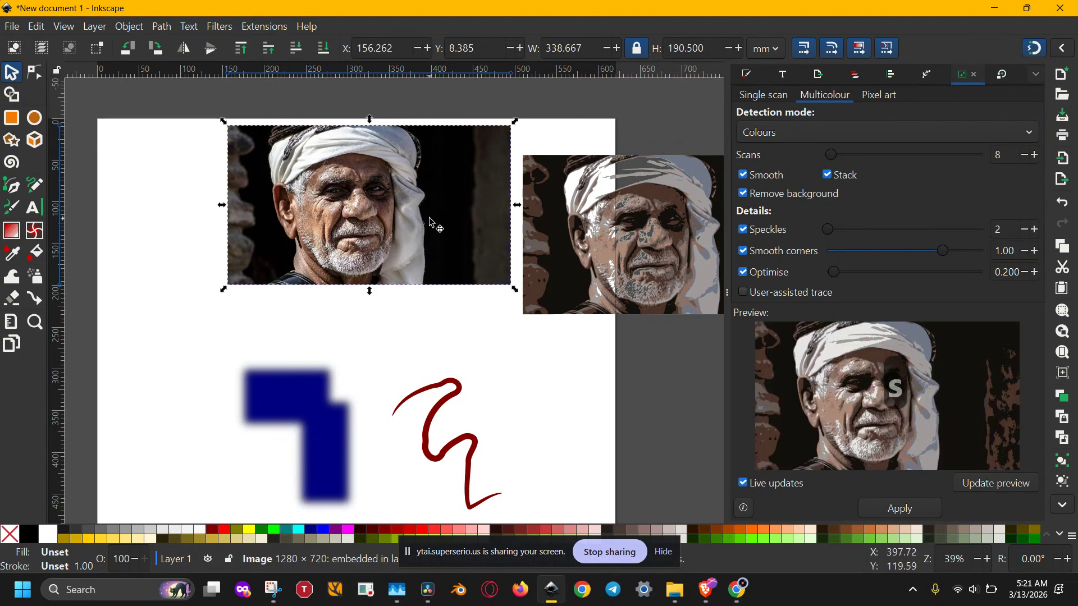
key("BackSpace")
Move the traced portrait back onto the page above the two shapes, at about X 116, Y 21 mm, and deselect it.
mouse_move(640, 260)
left_mouse_down()
mouse_move(355, 241)
mouse_move(255, 221)
mouse_move(245, 242)
left_mouse_up()
left_click(567, 251)
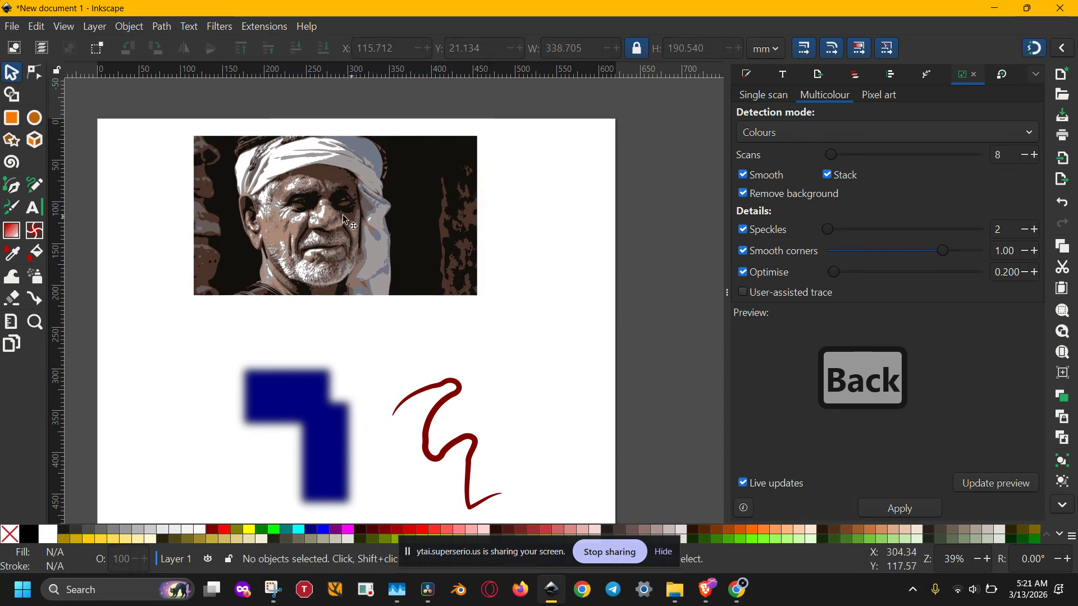
Clean up the document to remove its unused definitions.
left_click(15, 27)
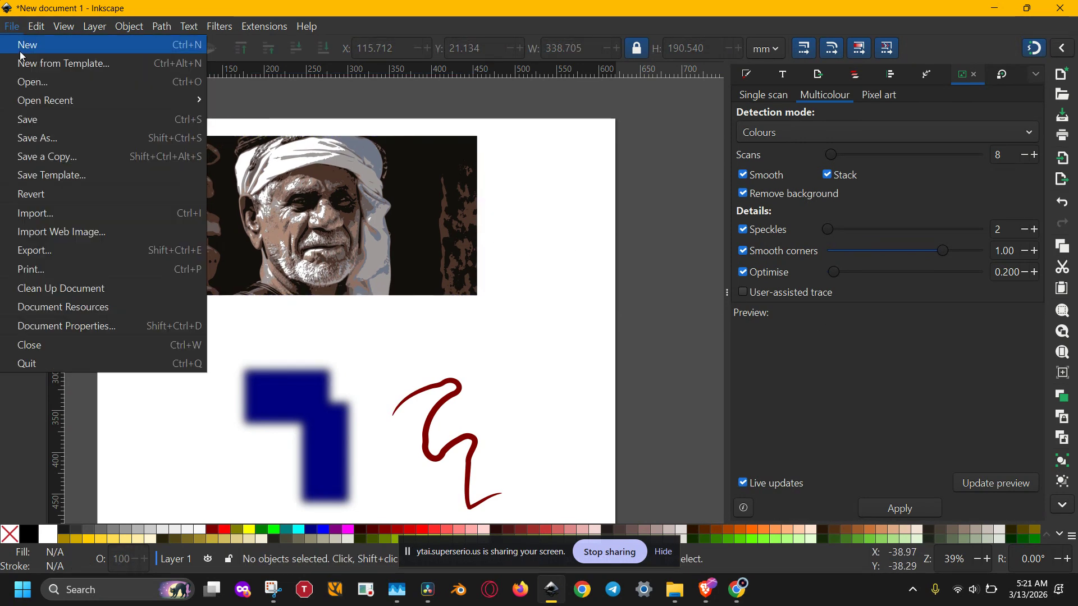
left_click(113, 288)
left_click_drag(192, 304, 245, 268)
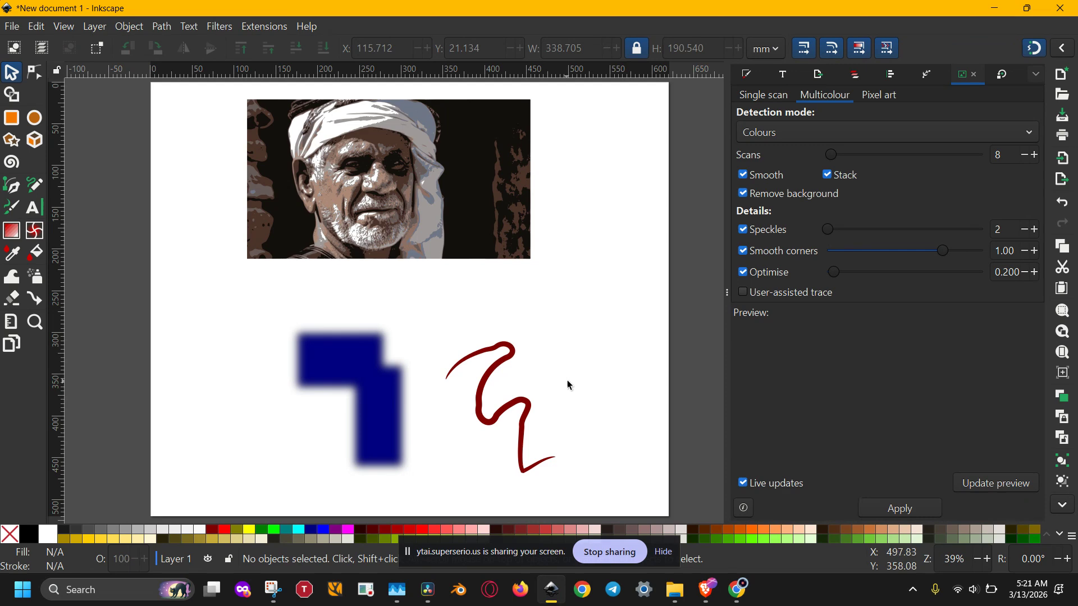
Open the About window to check the installed Inkscape version.
left_click(310, 27)
left_click(336, 135)
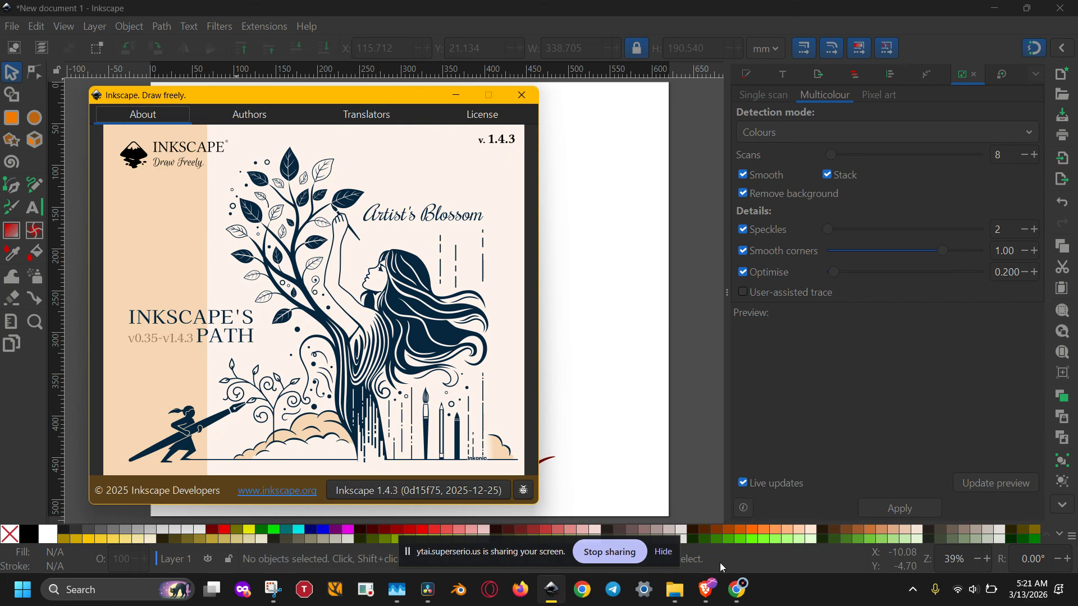
Close the background Chrome and Snipping Tool windows to free system resources, and dismiss the About window.
right_click(736, 589)
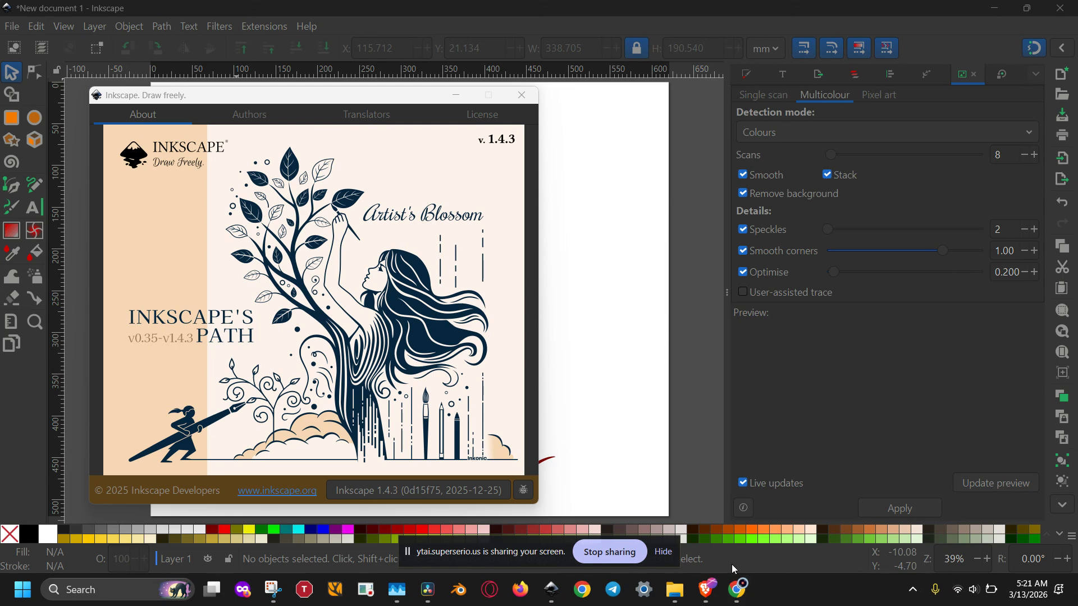
left_click(747, 550)
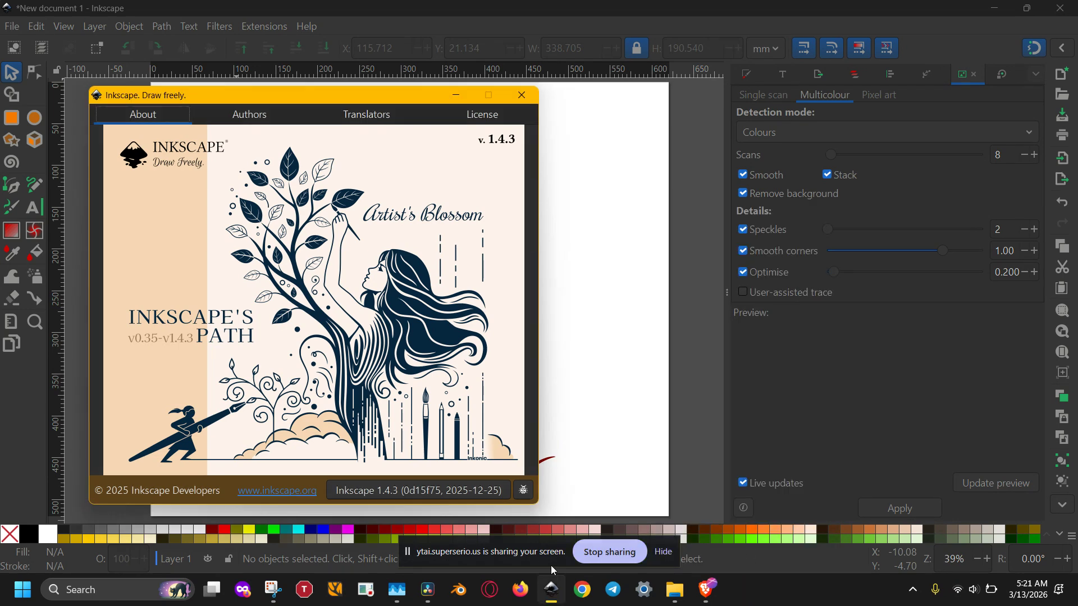
left_click(273, 590)
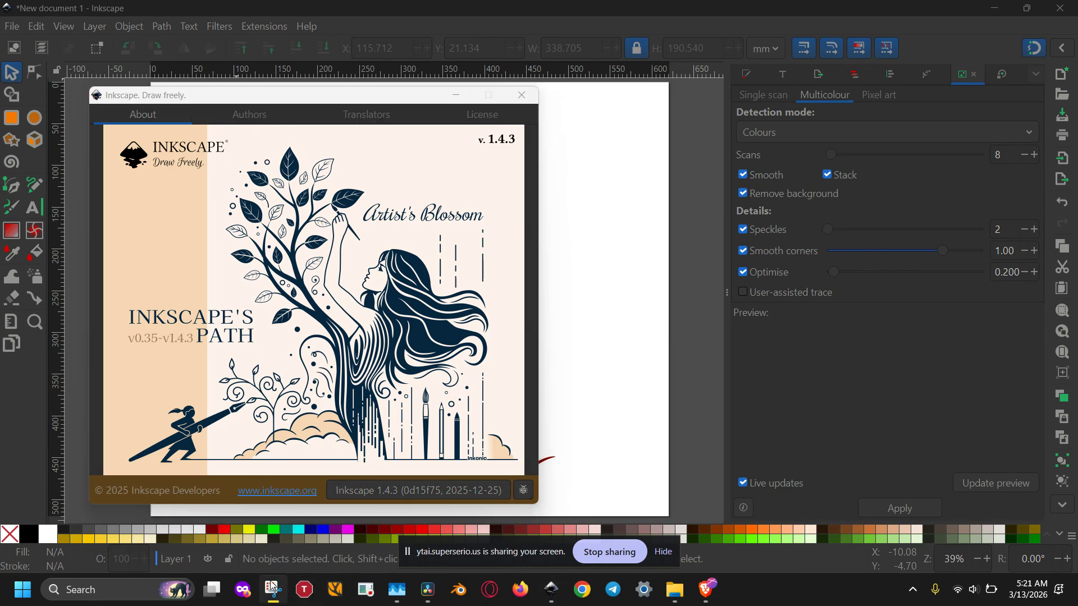
right_click(273, 590)
left_click(282, 554)
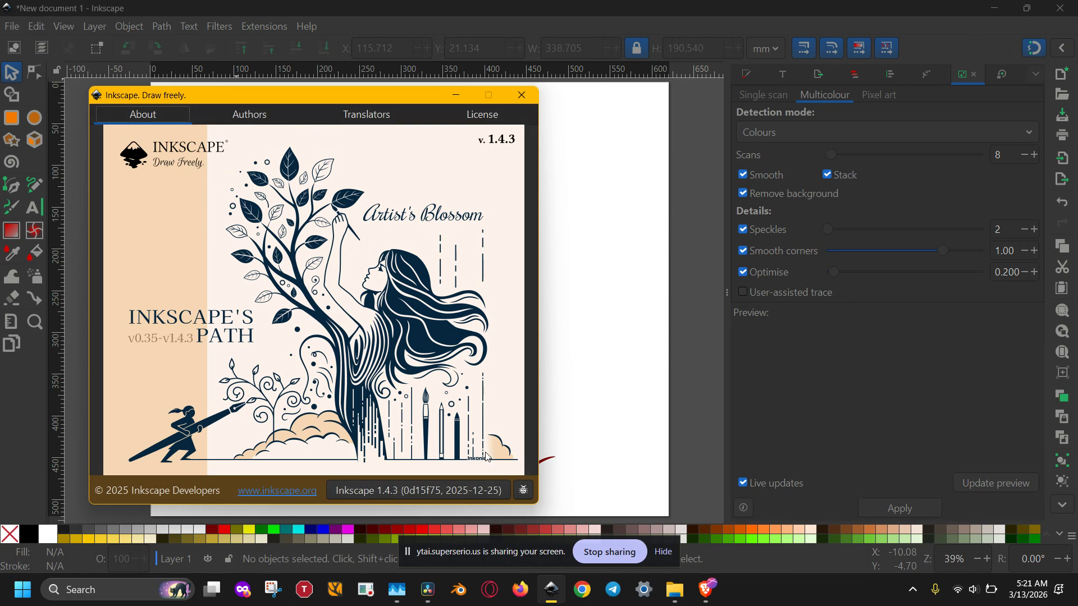
left_click(522, 95)
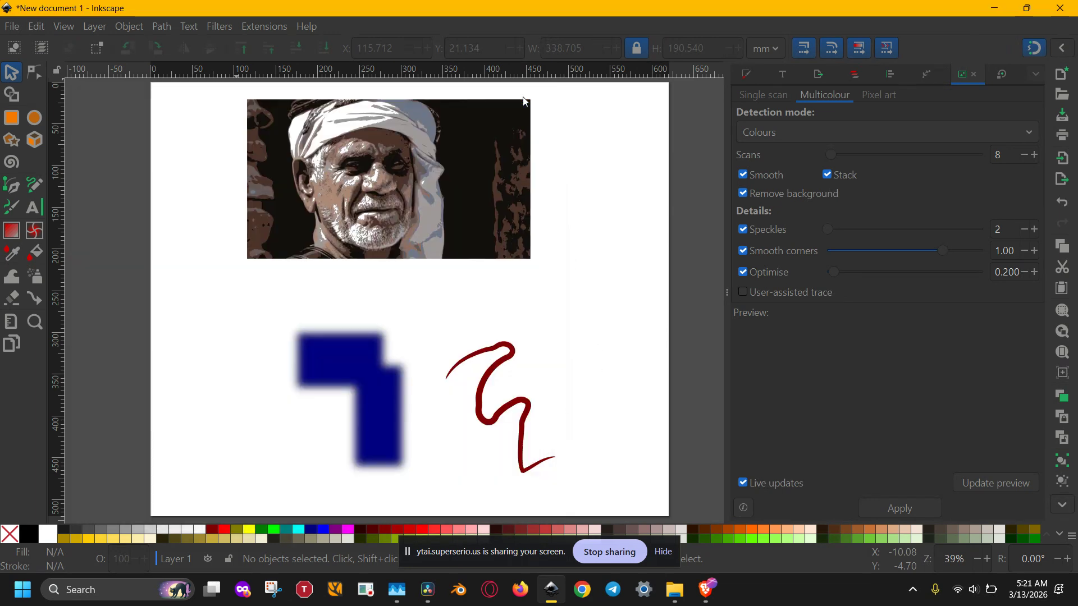
List the objects in Layer 1 and hide the traced portrait group g35.
left_click(856, 75)
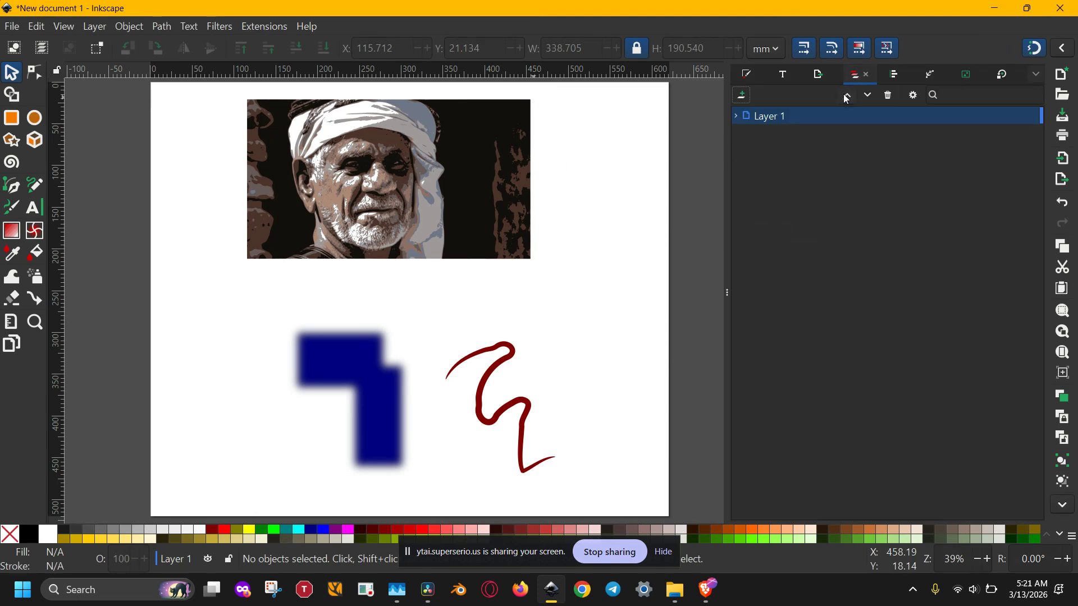
left_click(736, 116)
left_click(773, 137)
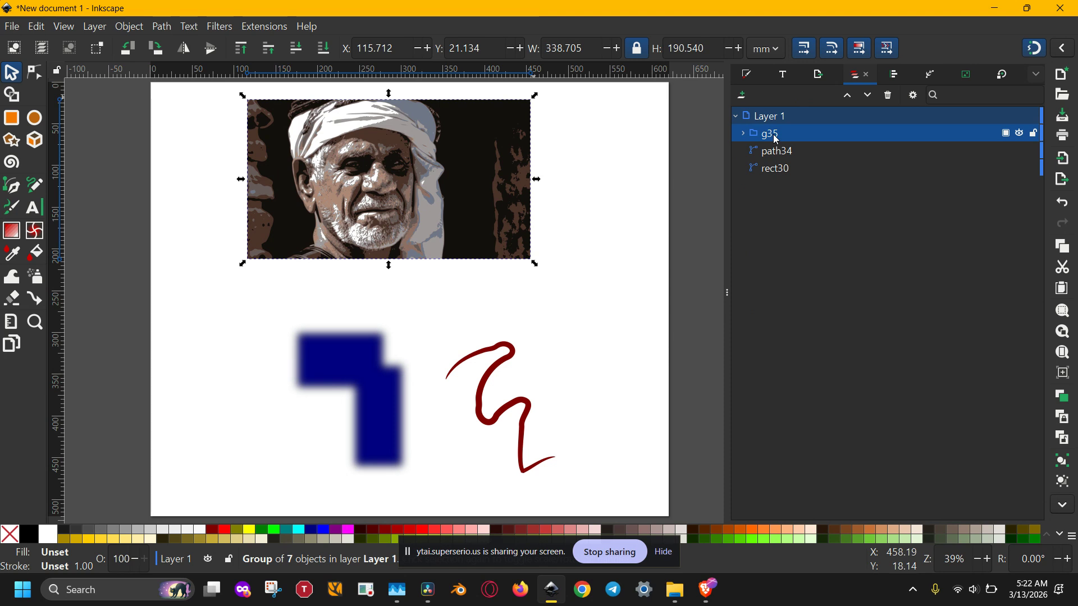
left_click(1019, 134)
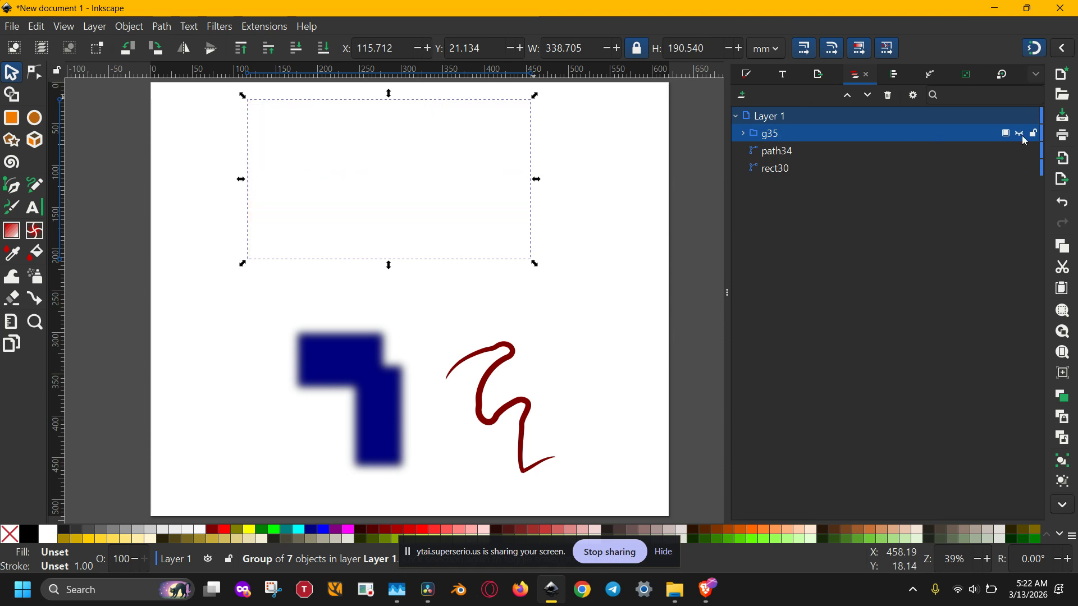
left_click(1020, 134)
left_click(1020, 134)
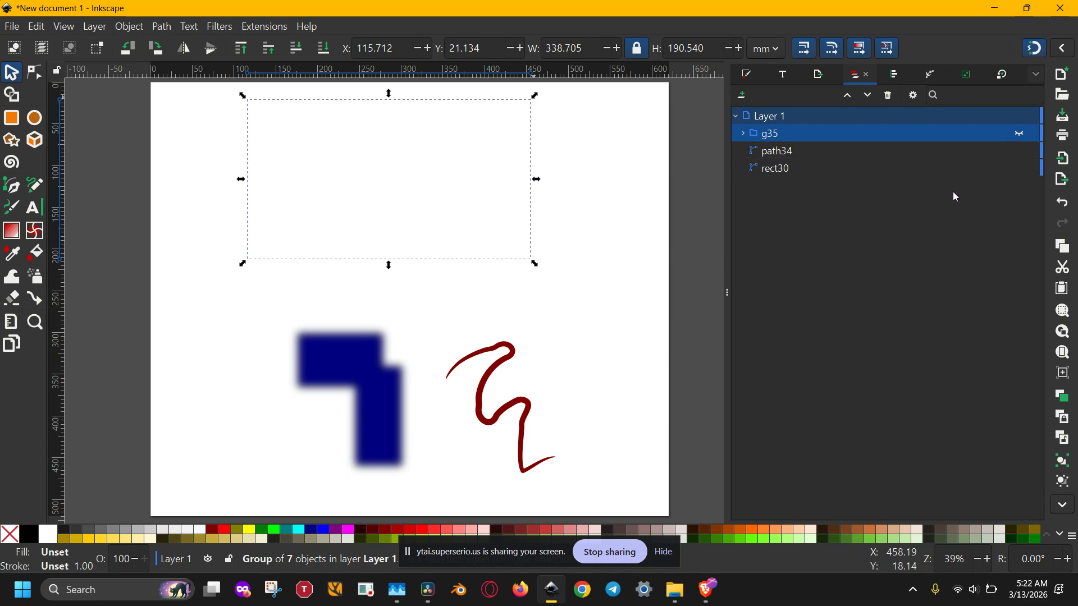